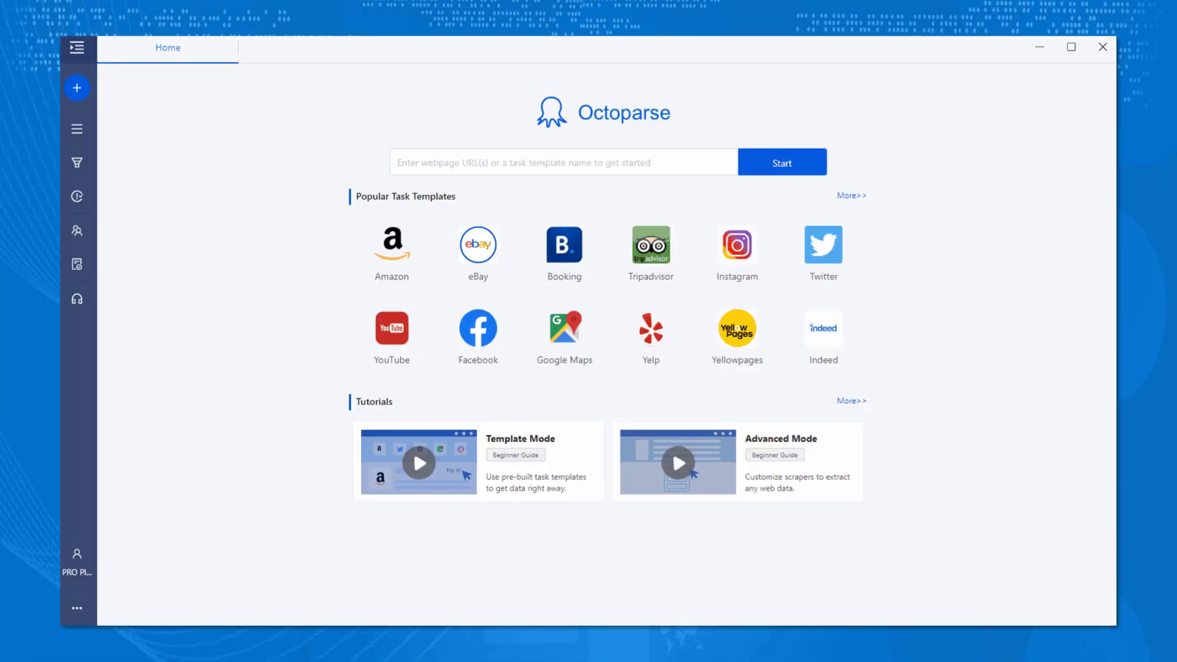
# - Open the full task template library and browse the Products category templates
pyautogui.click(851, 201)
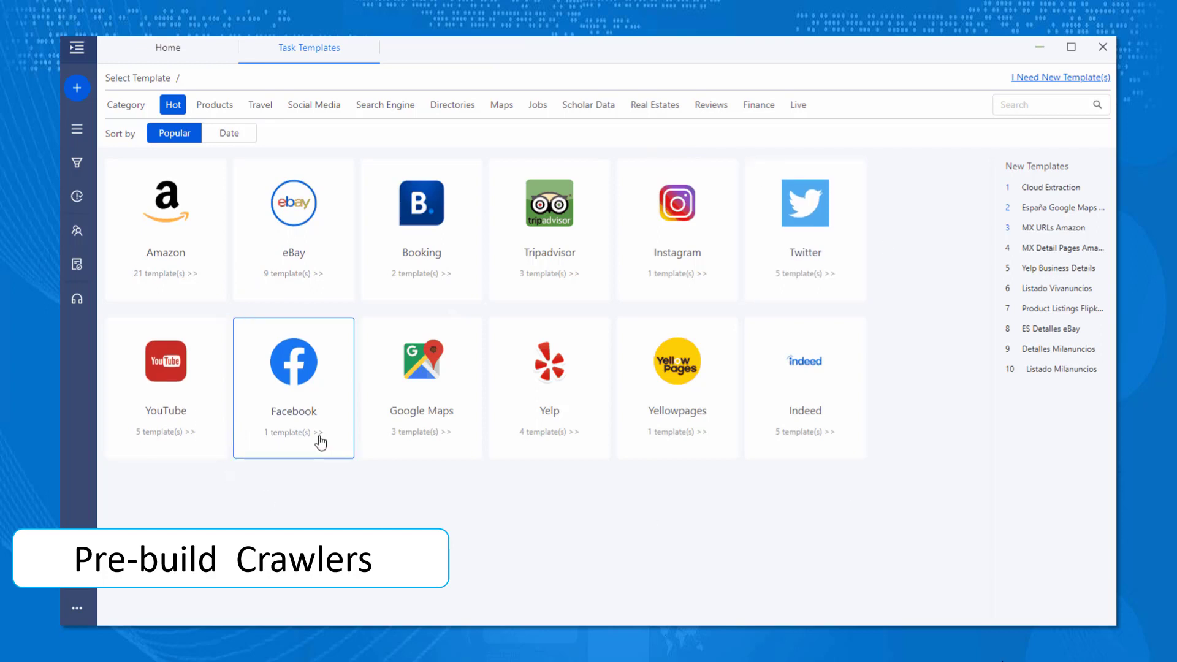
pyautogui.click(216, 106)
pyautogui.scroll(-5, 263, 203)
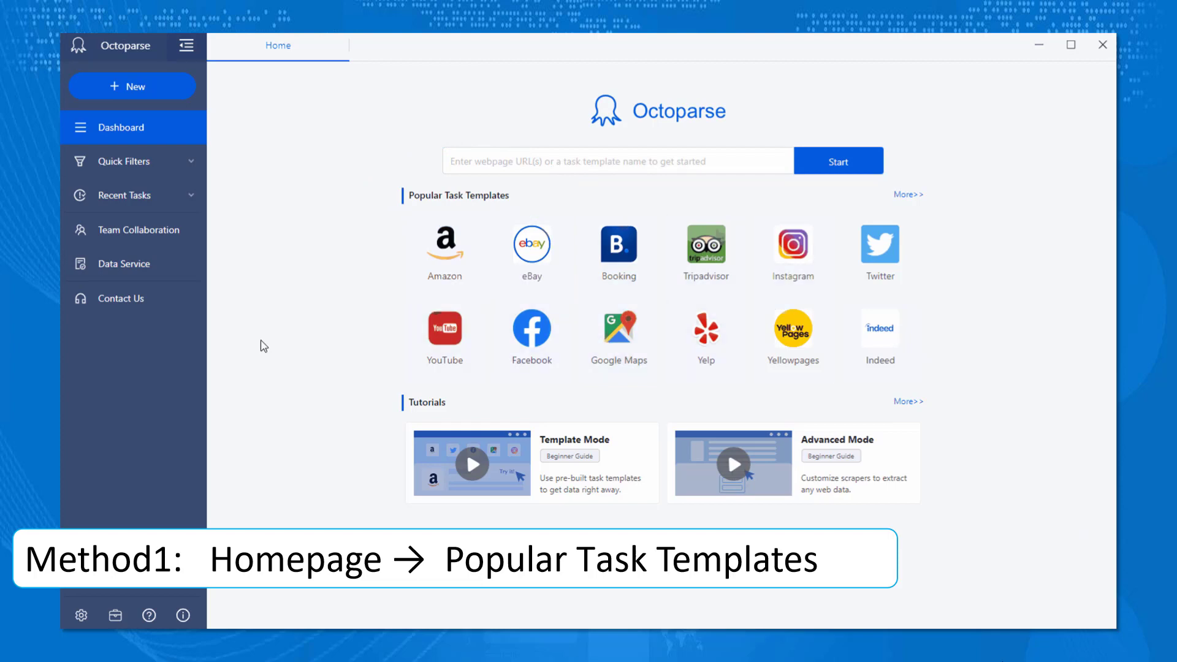
# - Open the Task Templates library from + New and browse the Products and Travel categories
pyautogui.click(165, 95)
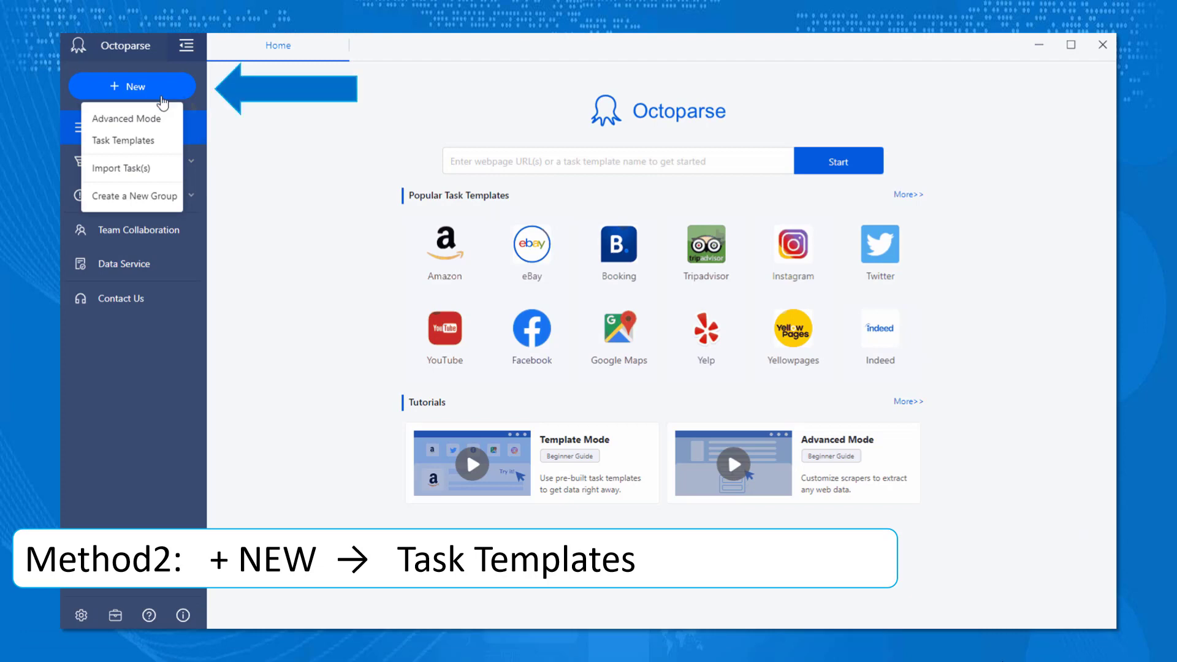
pyautogui.click(142, 141)
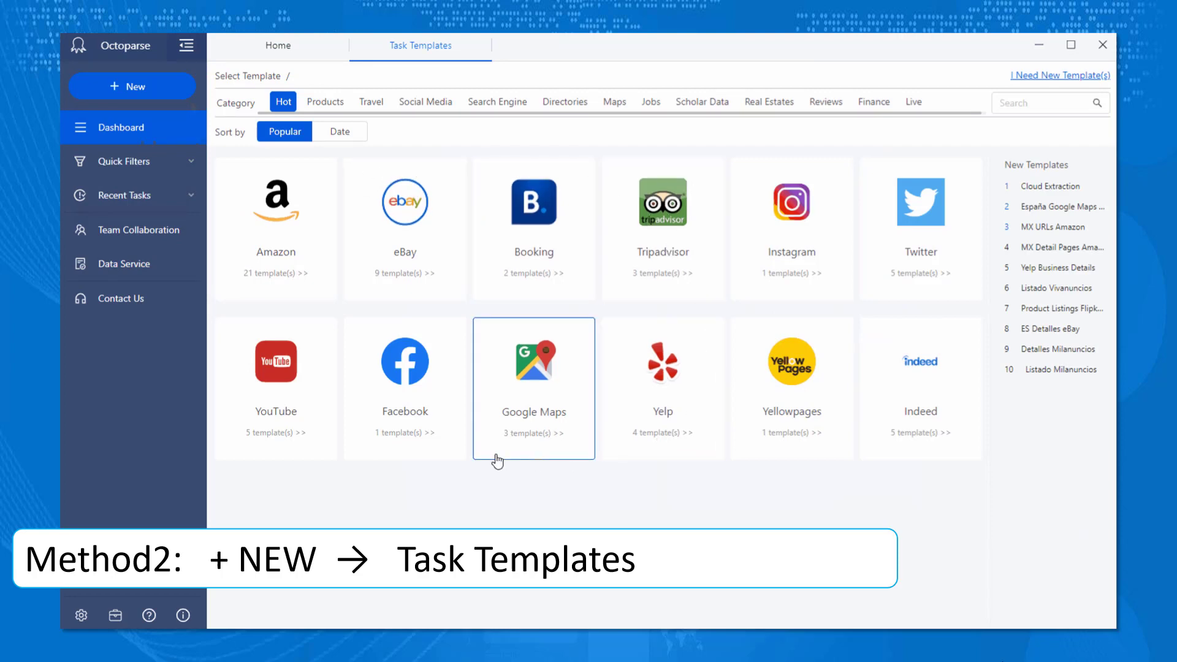
pyautogui.click(326, 103)
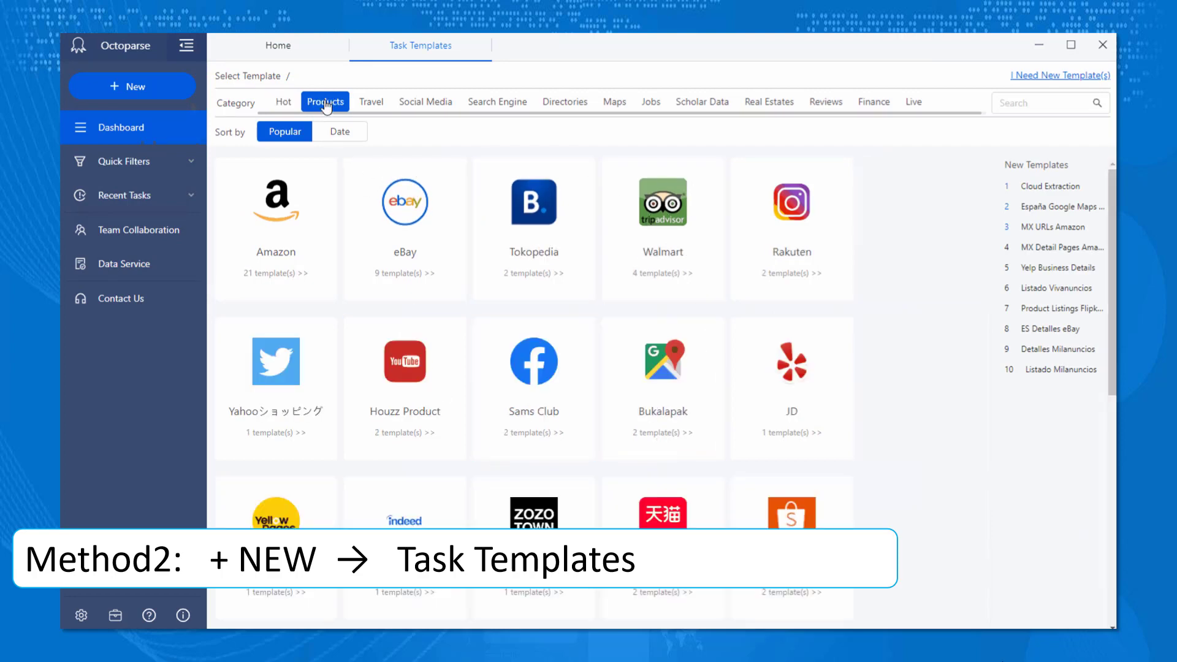
pyautogui.click(371, 103)
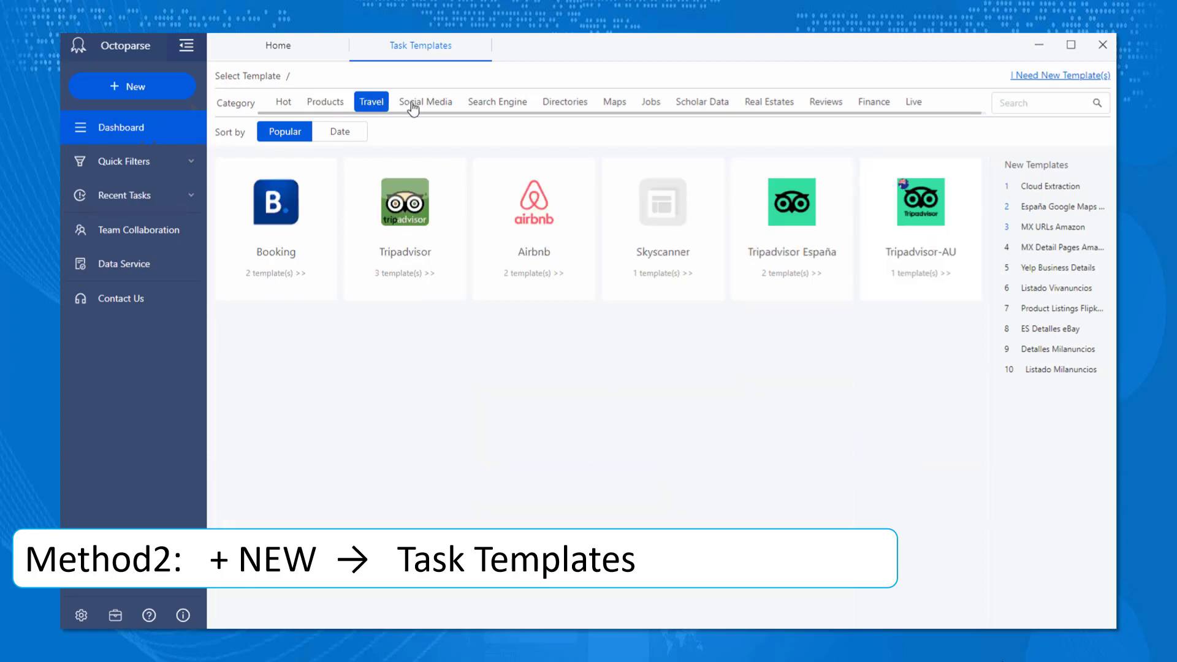
# - Move through Search Engine to Maps, list the Google Maps templates, and open the template request form
pyautogui.click(501, 105)
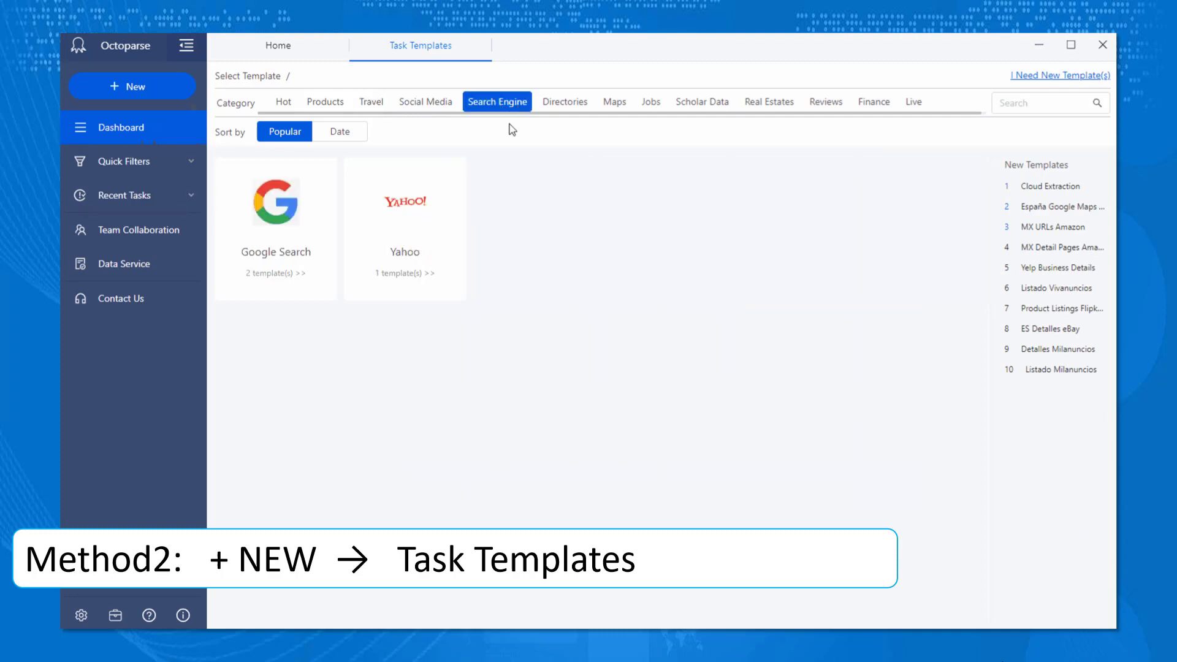
pyautogui.click(616, 104)
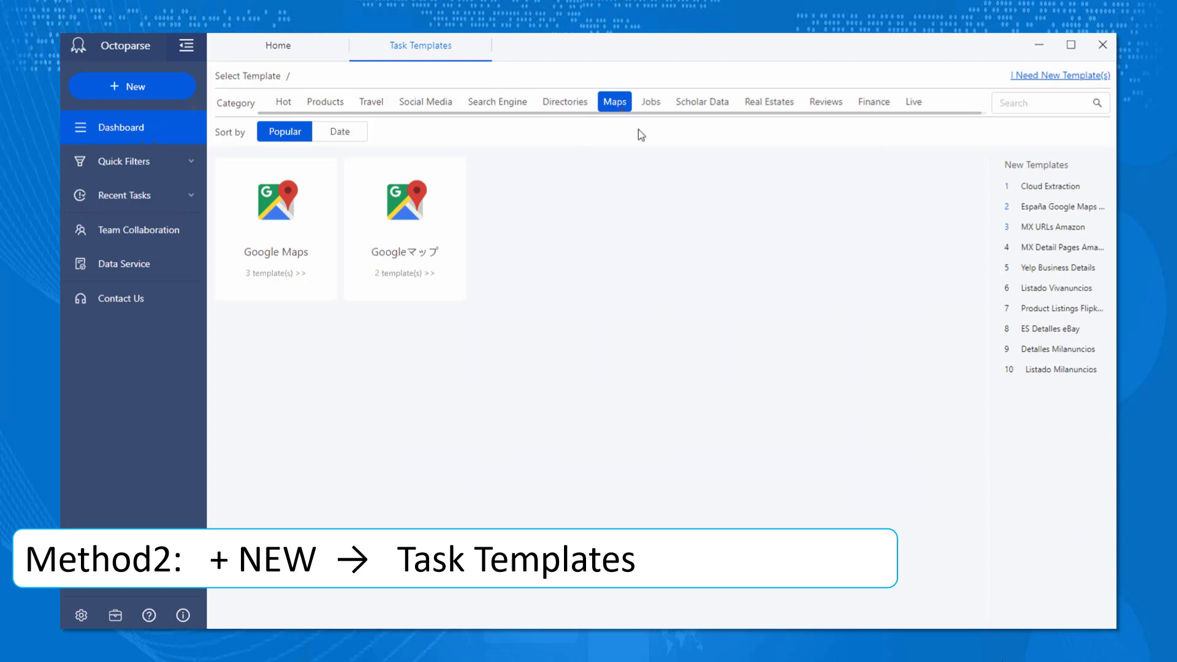
pyautogui.click(264, 286)
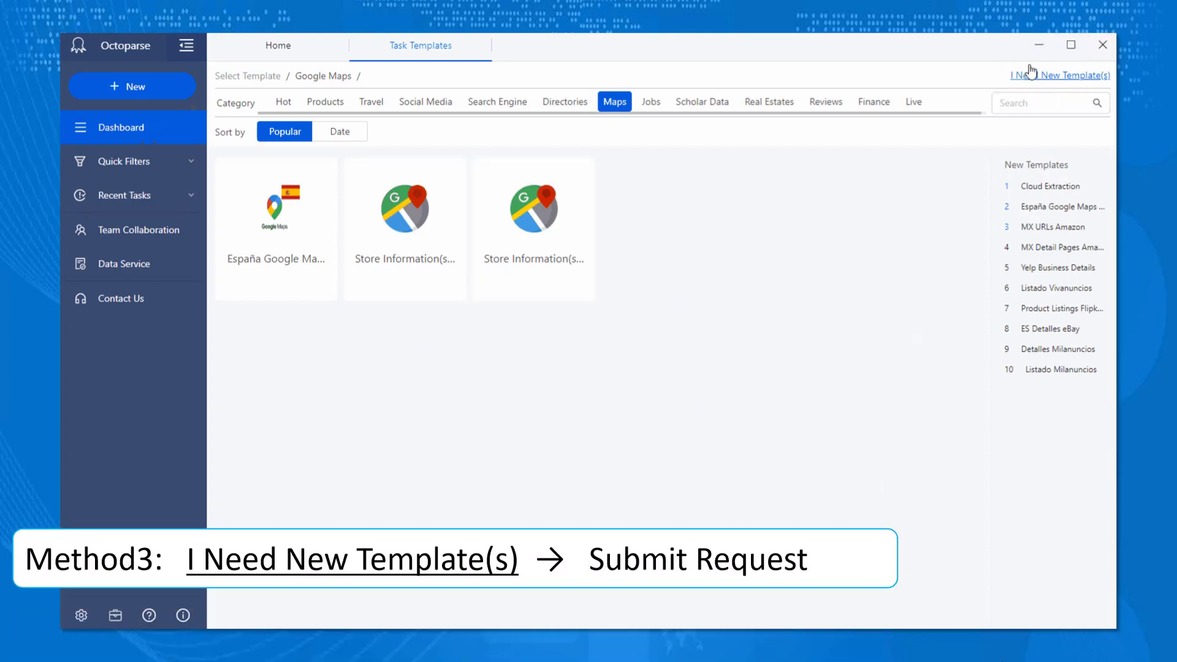
pyautogui.click(1066, 76)
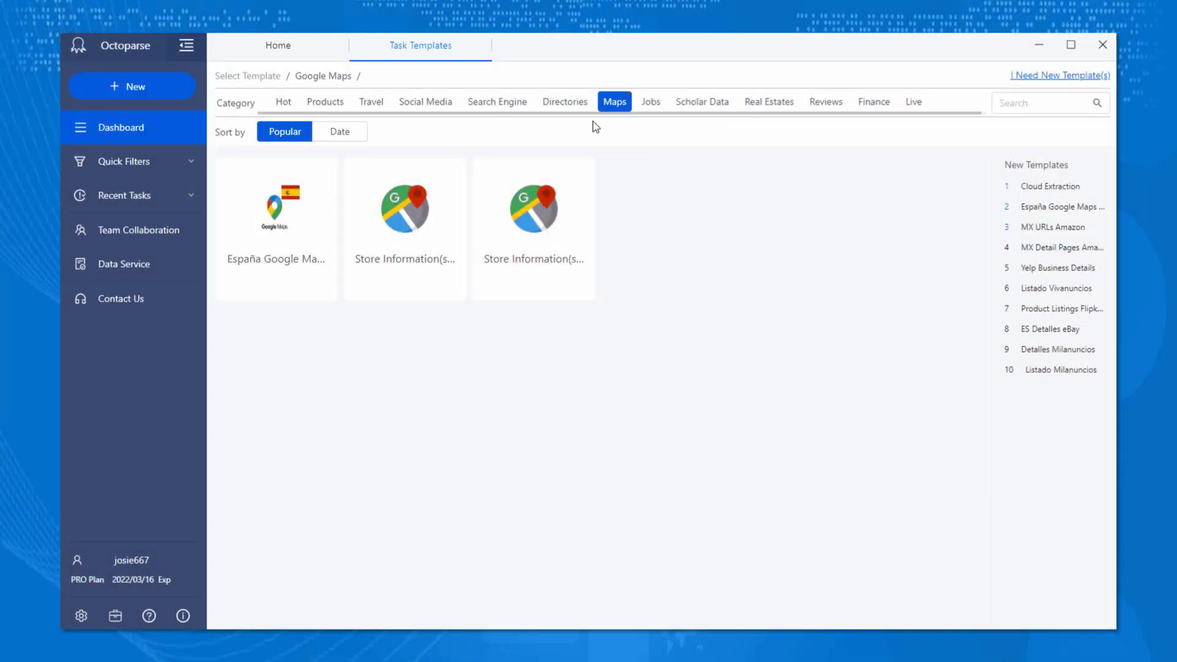
# - Preview where Store Information's Review_Points, Address, Website, Phone, Open_Time and Title fields come from
pyautogui.click(550, 263)
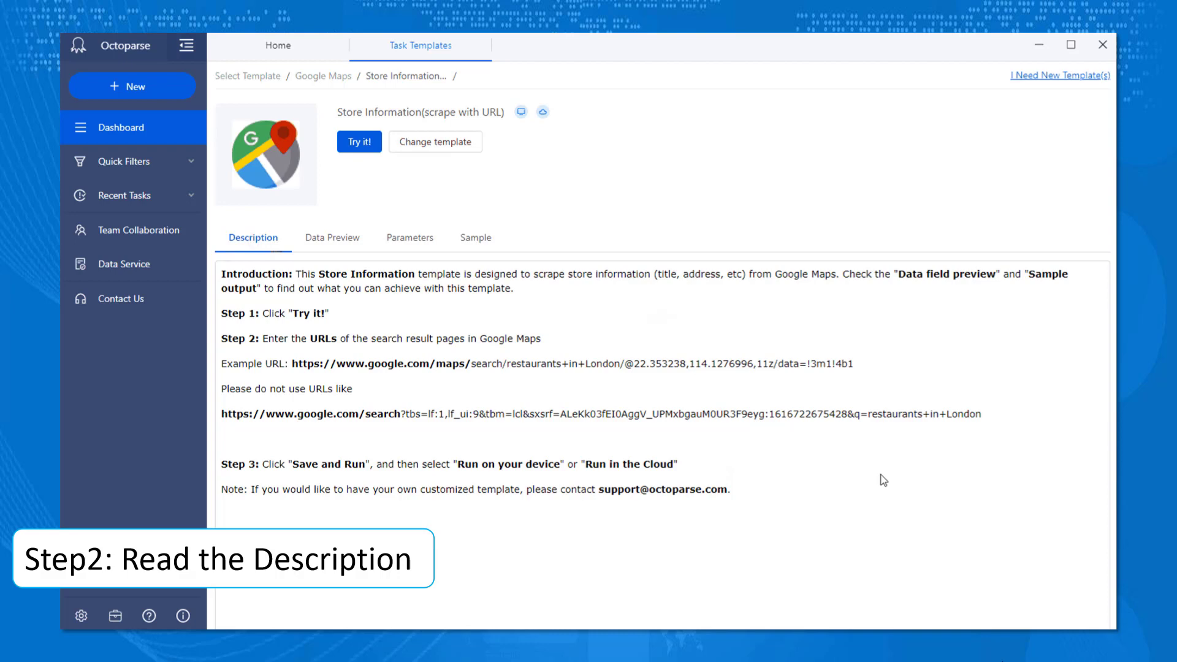
pyautogui.click(334, 242)
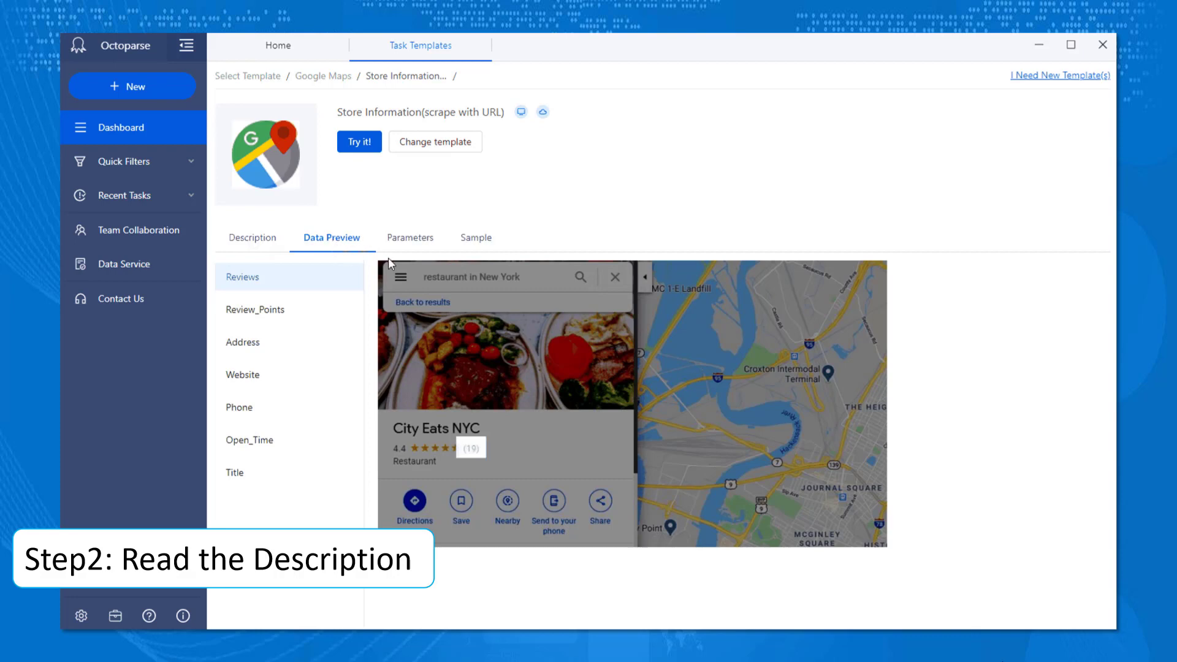
pyautogui.click(290, 310)
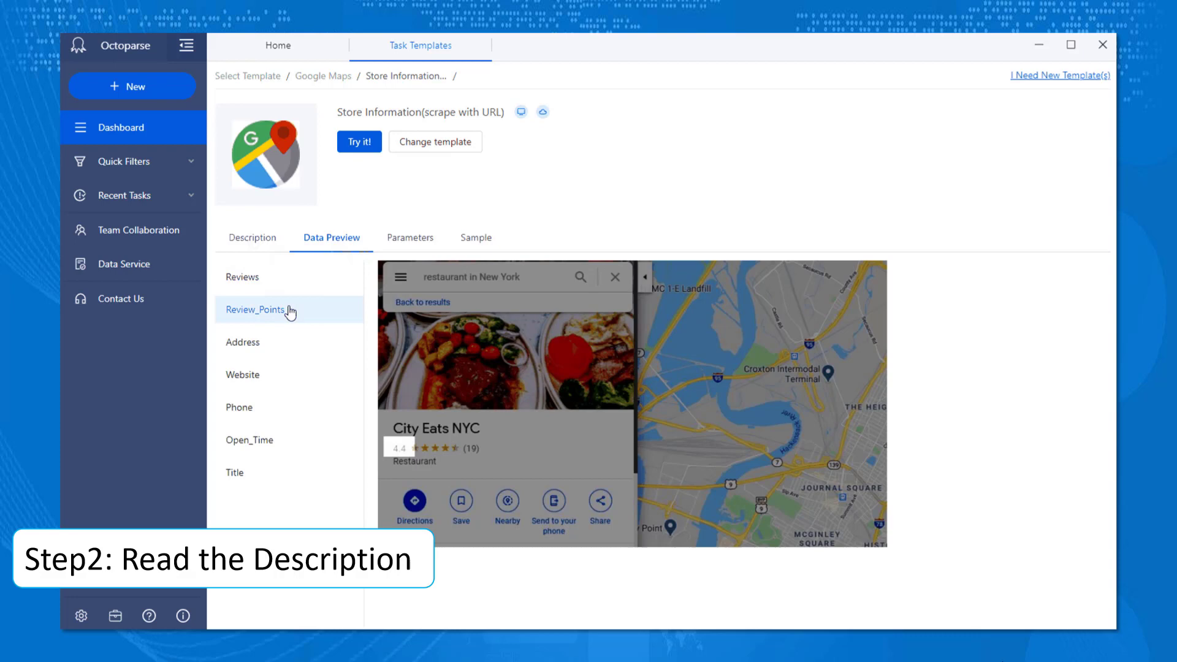
pyautogui.click(300, 337)
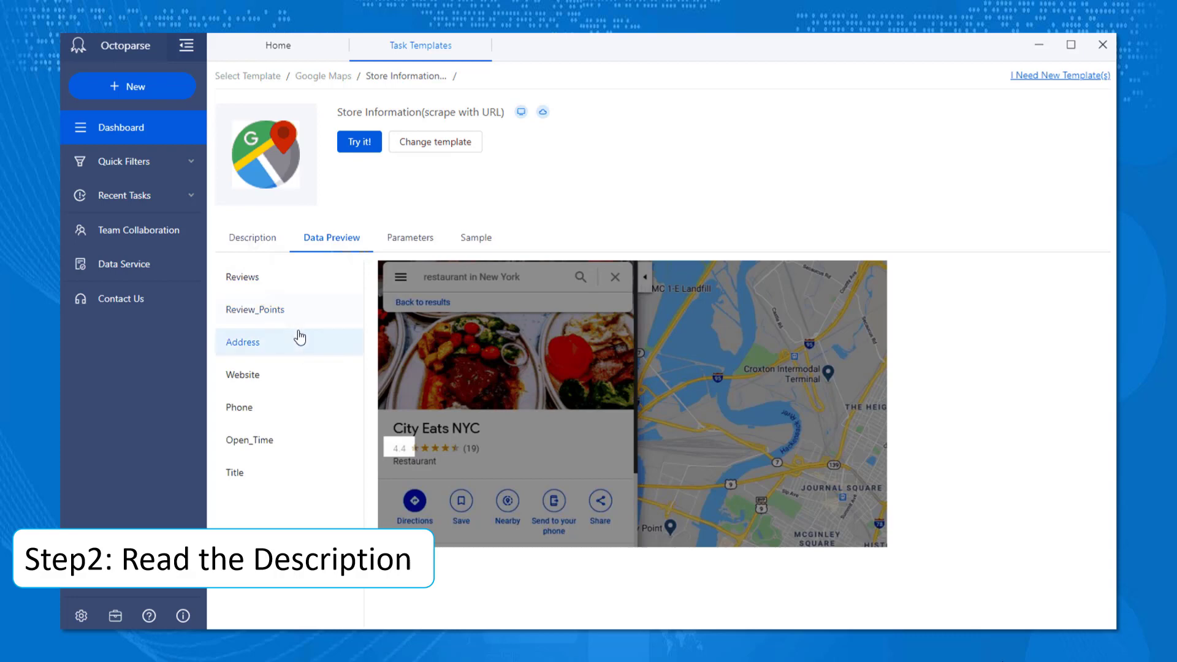
pyautogui.click(298, 379)
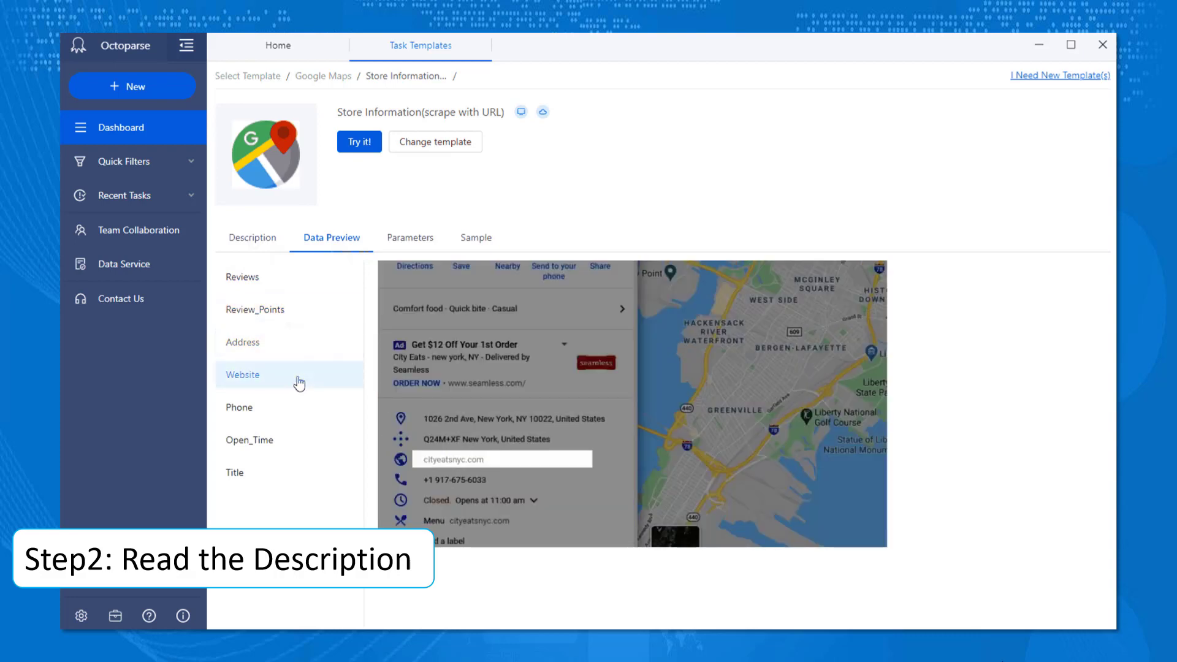
pyautogui.click(289, 415)
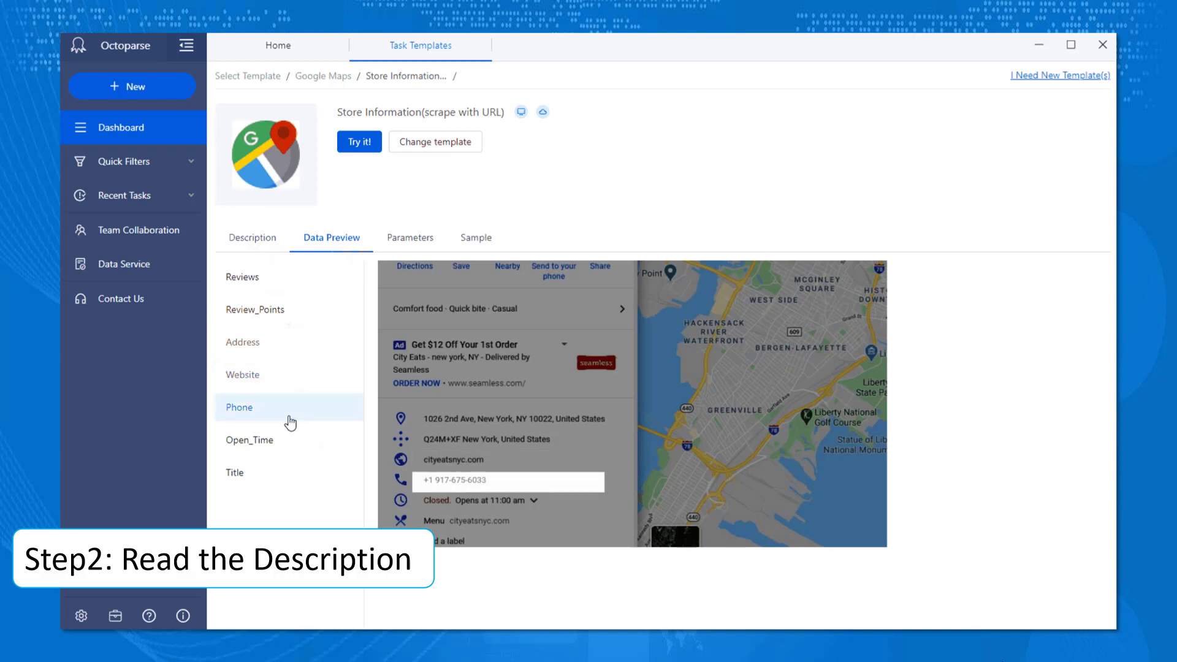
pyautogui.click(295, 452)
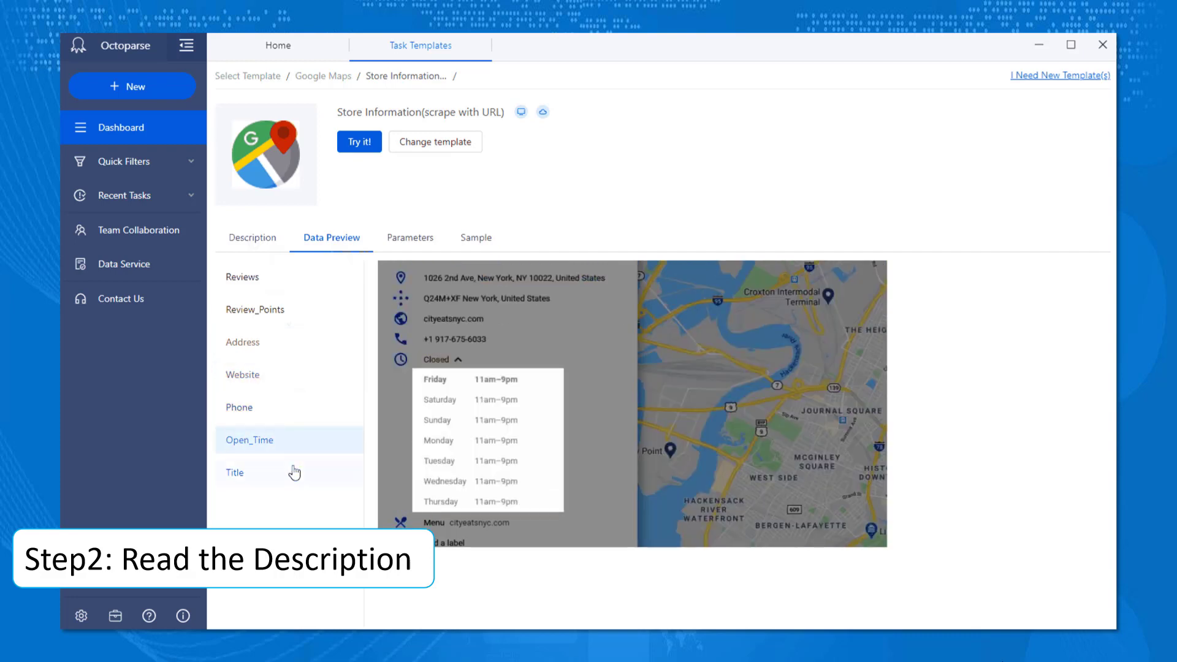
pyautogui.click(295, 472)
# - Switch to the Sample tab to view the template's sample store data table
pyautogui.click(484, 238)
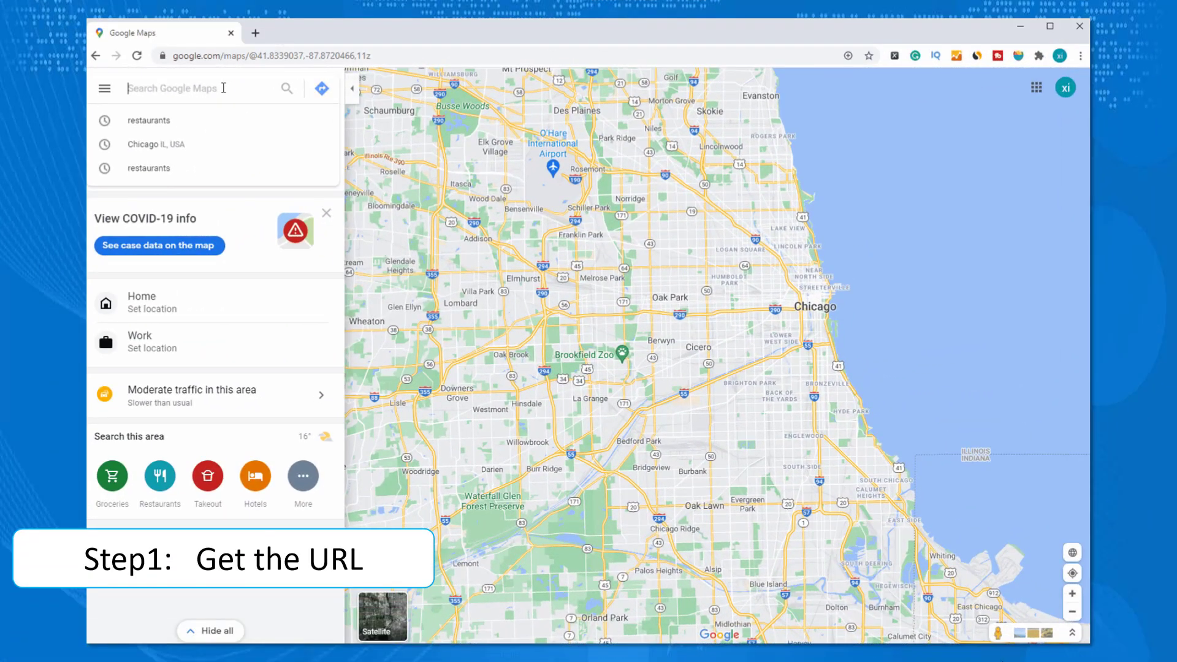
# - Search Google Maps for restaurants near Chicago and select the results page URL
pyautogui.write('Chicago')
pyautogui.click(211, 124)
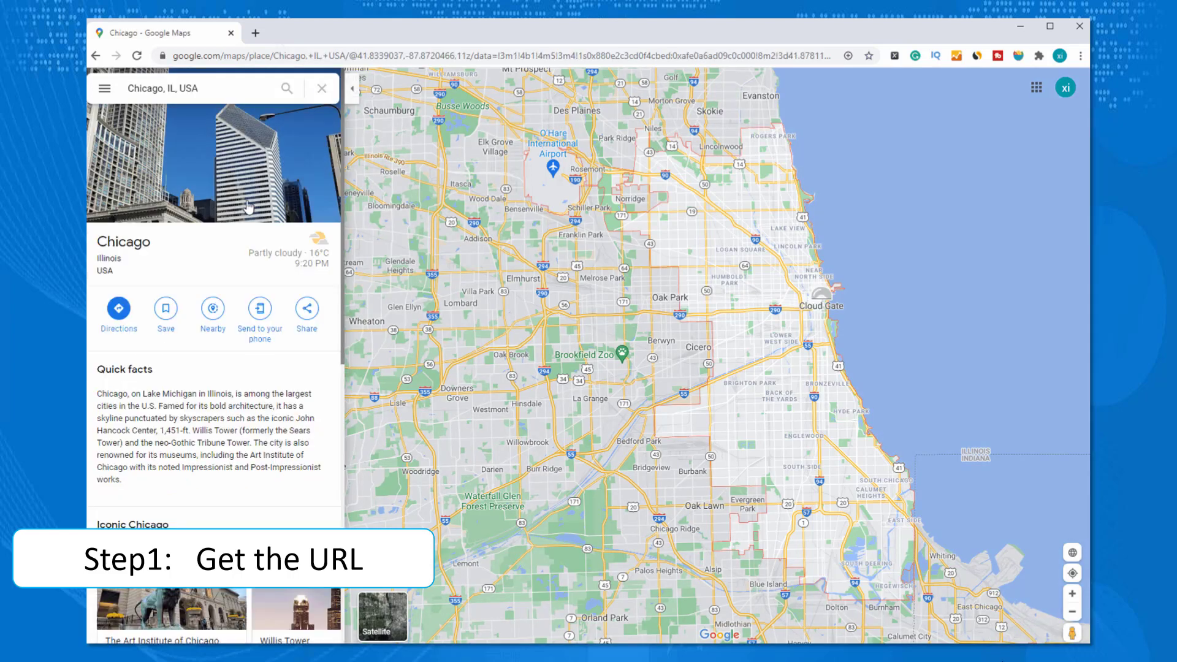
pyautogui.click(214, 312)
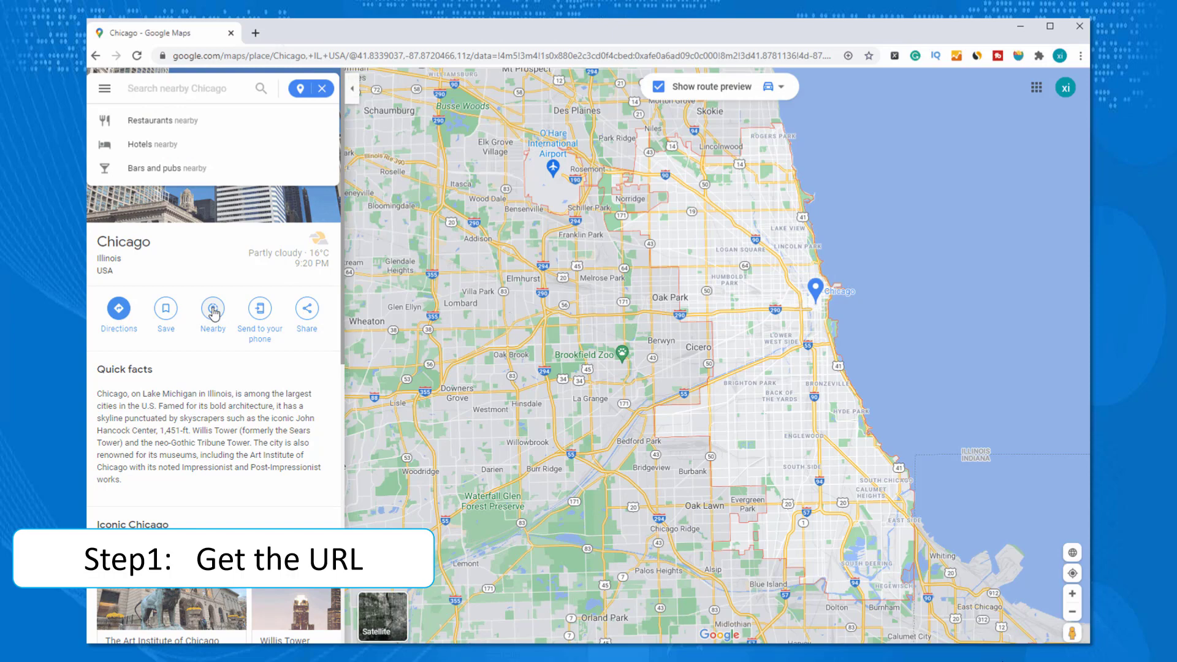
pyautogui.click(223, 121)
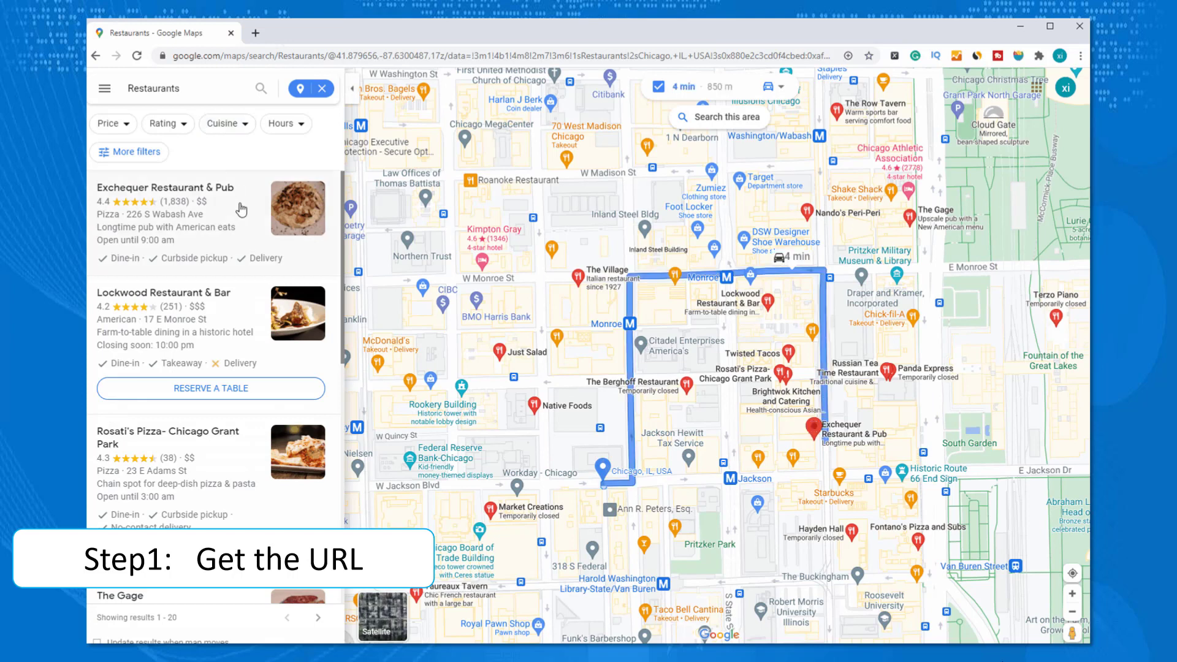
pyautogui.scroll(-7, 239, 211)
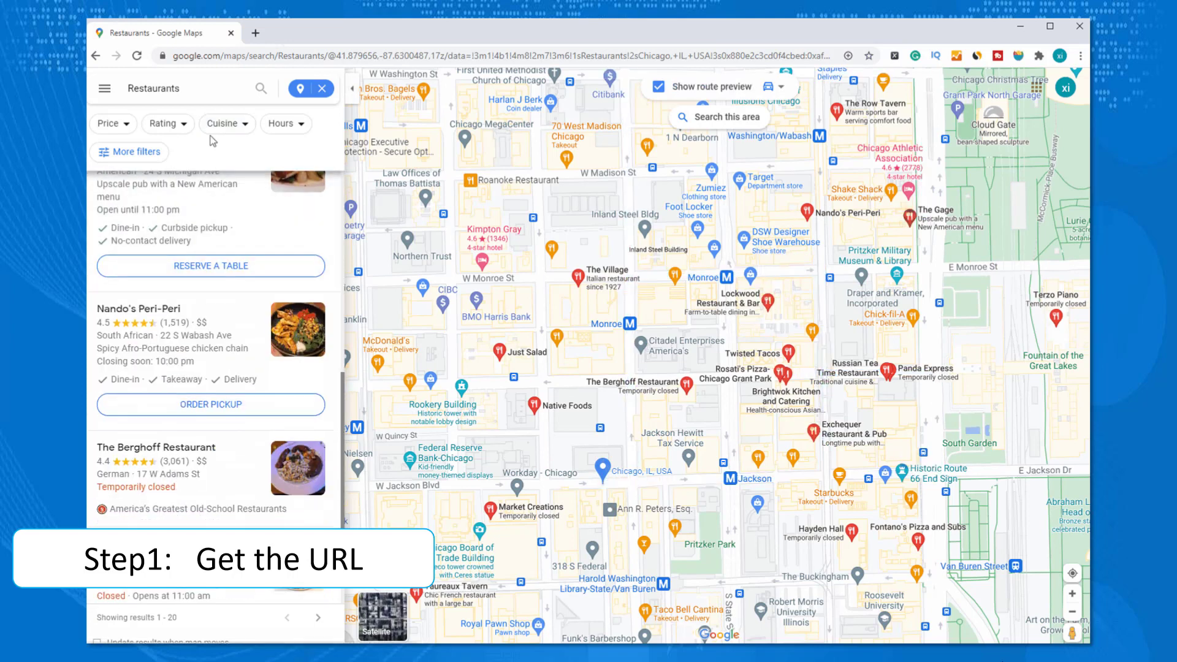
pyautogui.click(245, 56)
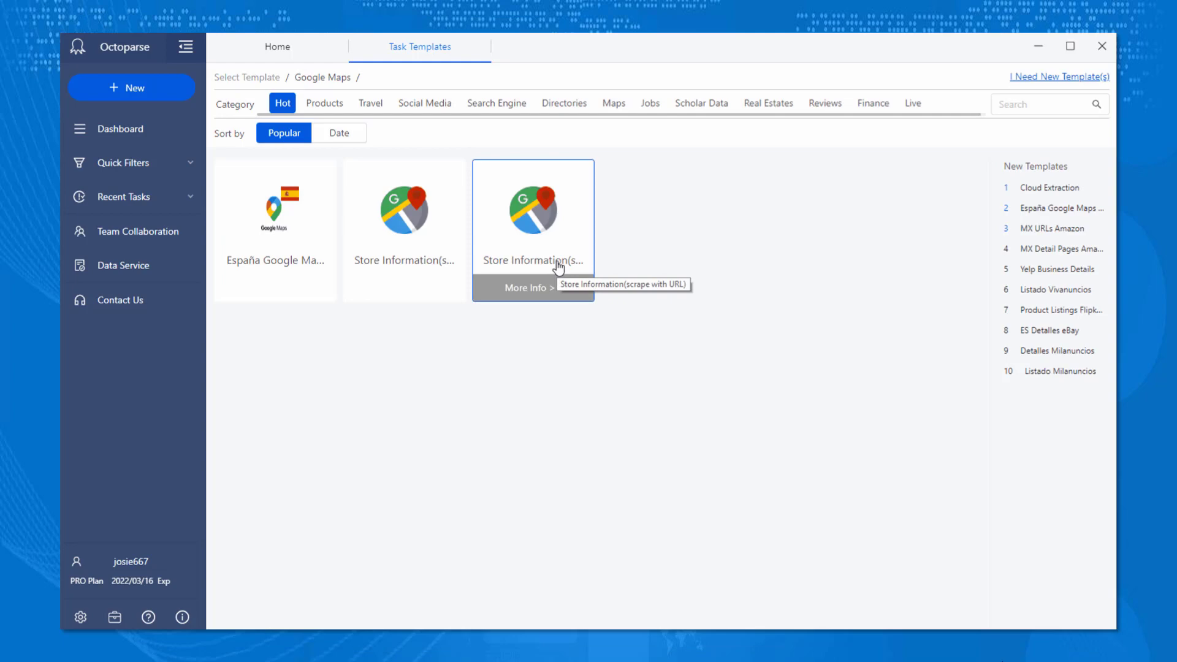
# - Create a task from the Store Information (scrape with URL) template and paste the Chicago restaurants URL
pyautogui.click(557, 265)
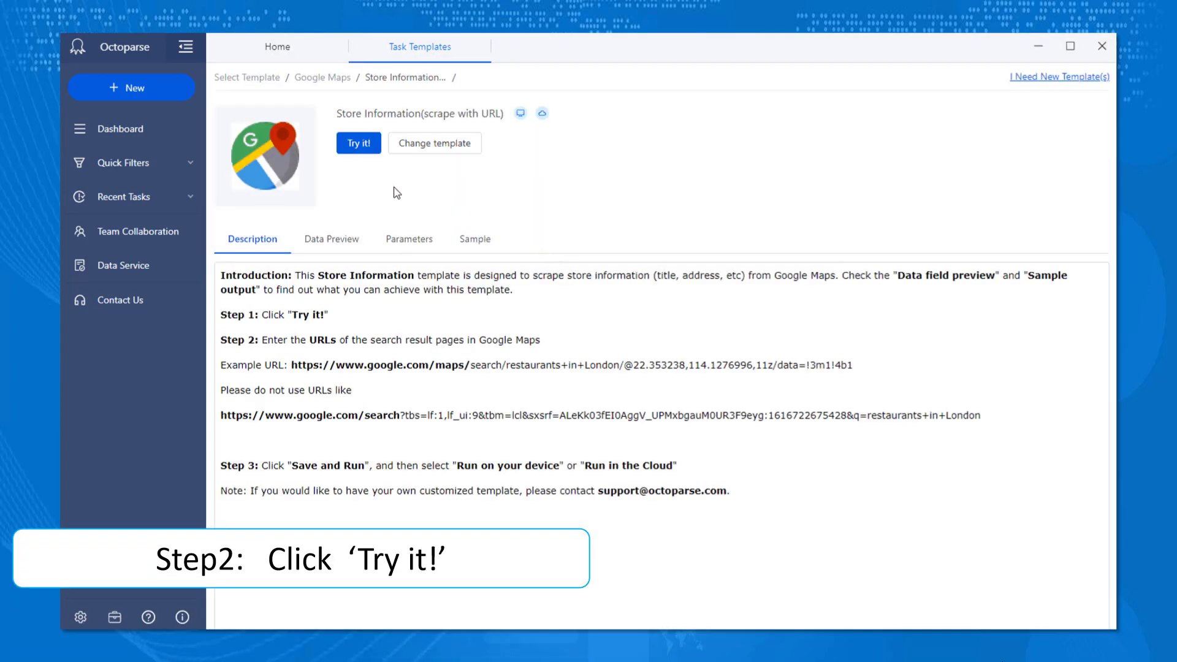
pyautogui.click(368, 147)
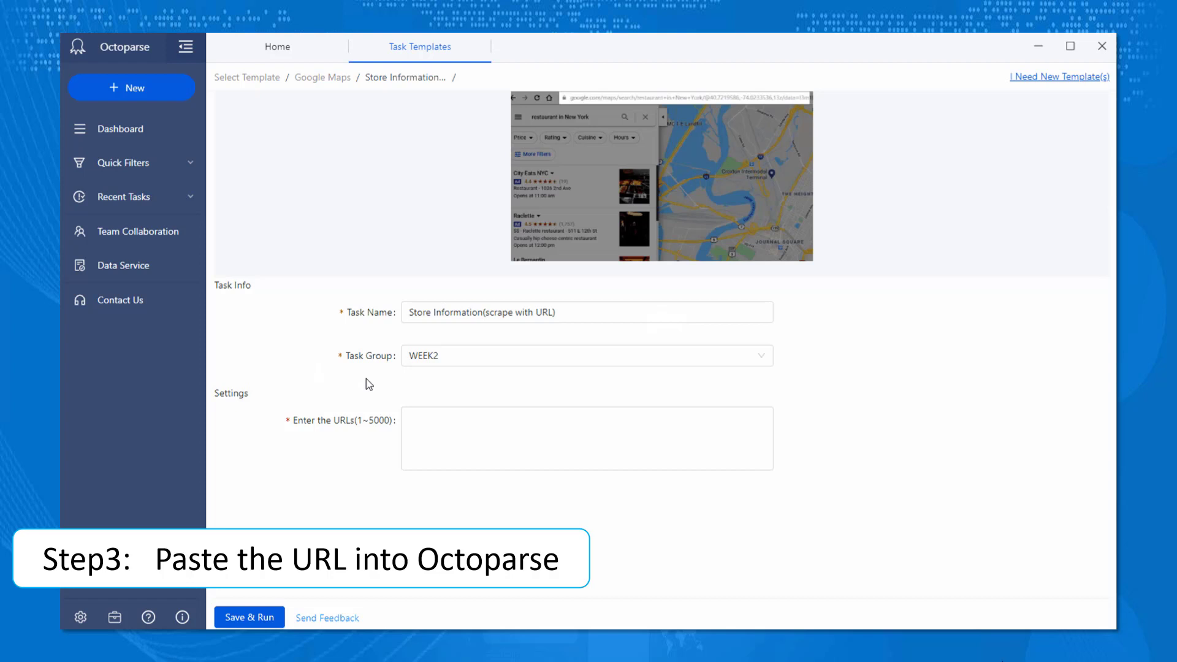
pyautogui.click(460, 437)
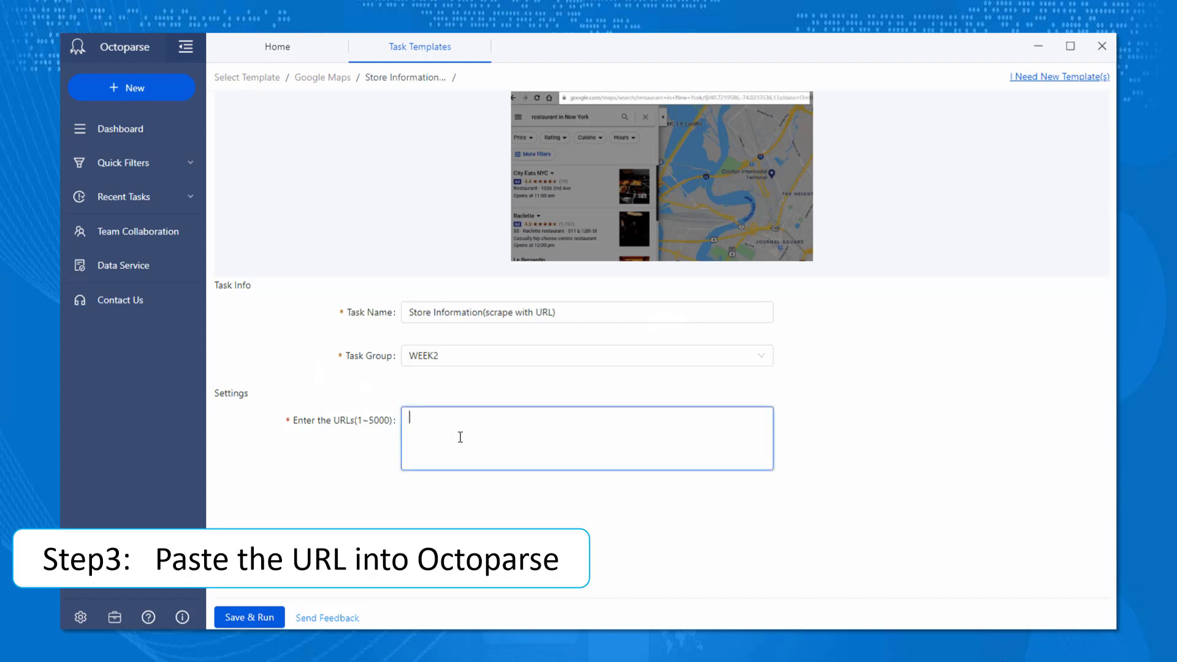
pyautogui.write('https://www.google.com/maps/search/Restaurants/@41.879656,-87.6300487,17z/data=!3m1!4b1!4m8!2m7!3m6!1sRestaurants!2sChicago,+IL,+USA!3s0x880e2c3cd0f4cbed:0xafe0a6ad09c0c000!4m2!1d-87.6297982!2d41.8781136')
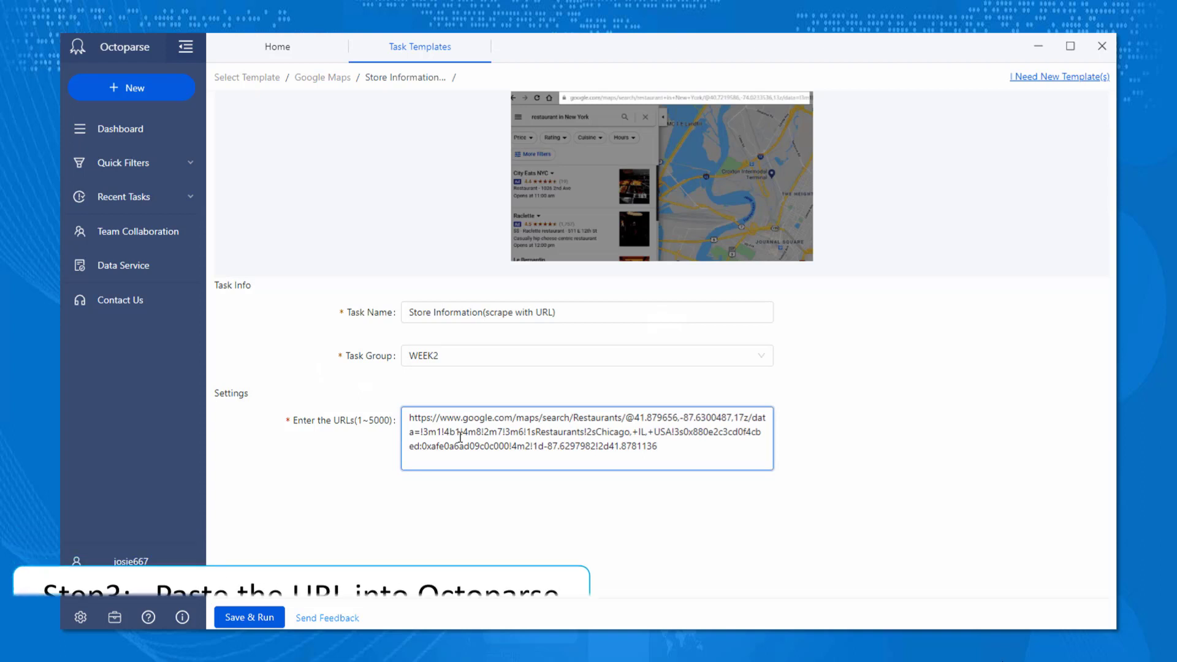
# - Schedule the task as a one-time cloud run on 2021-05-18 at 11:00 and start it
pyautogui.click(264, 618)
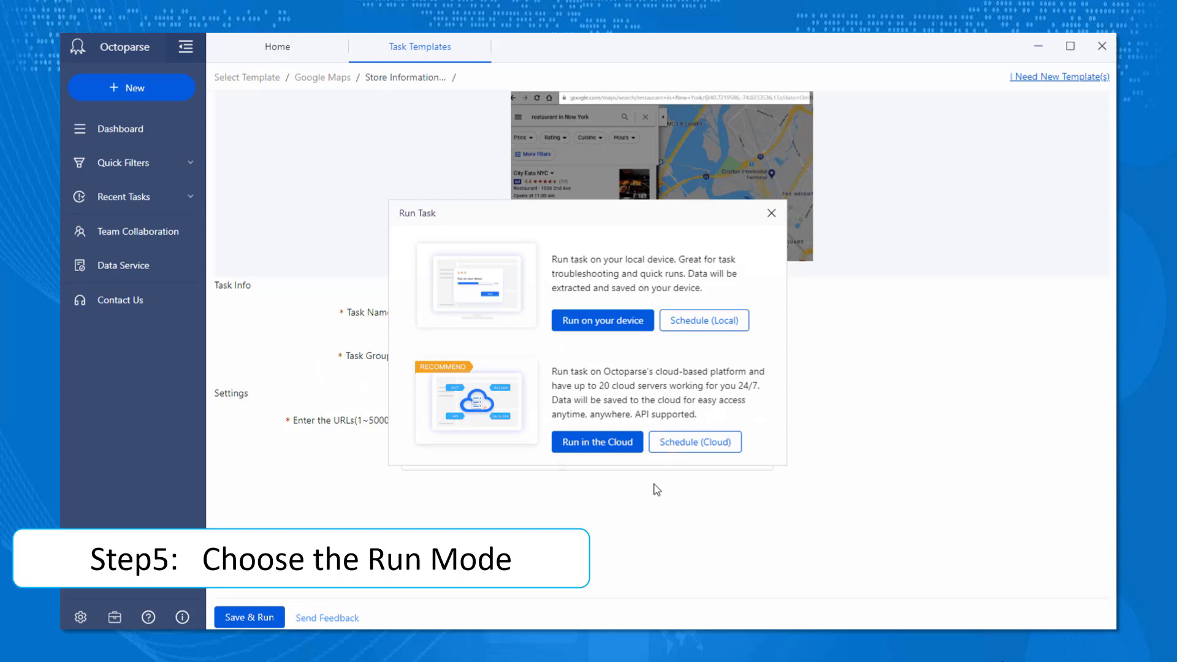
pyautogui.click(718, 452)
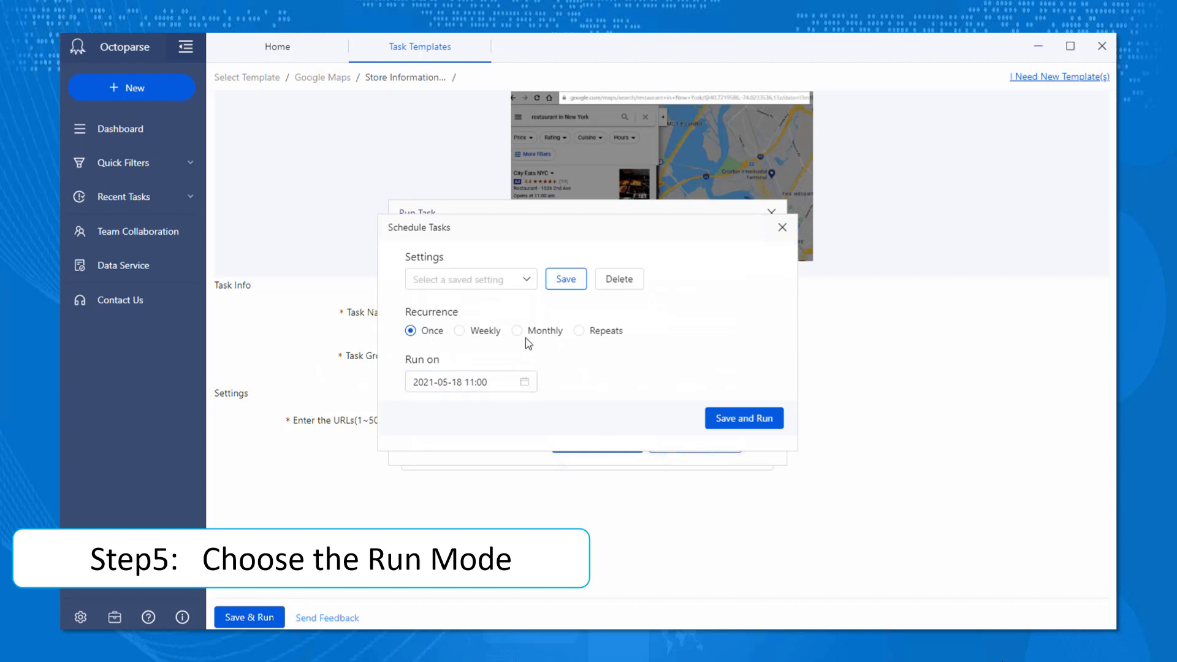
pyautogui.click(532, 331)
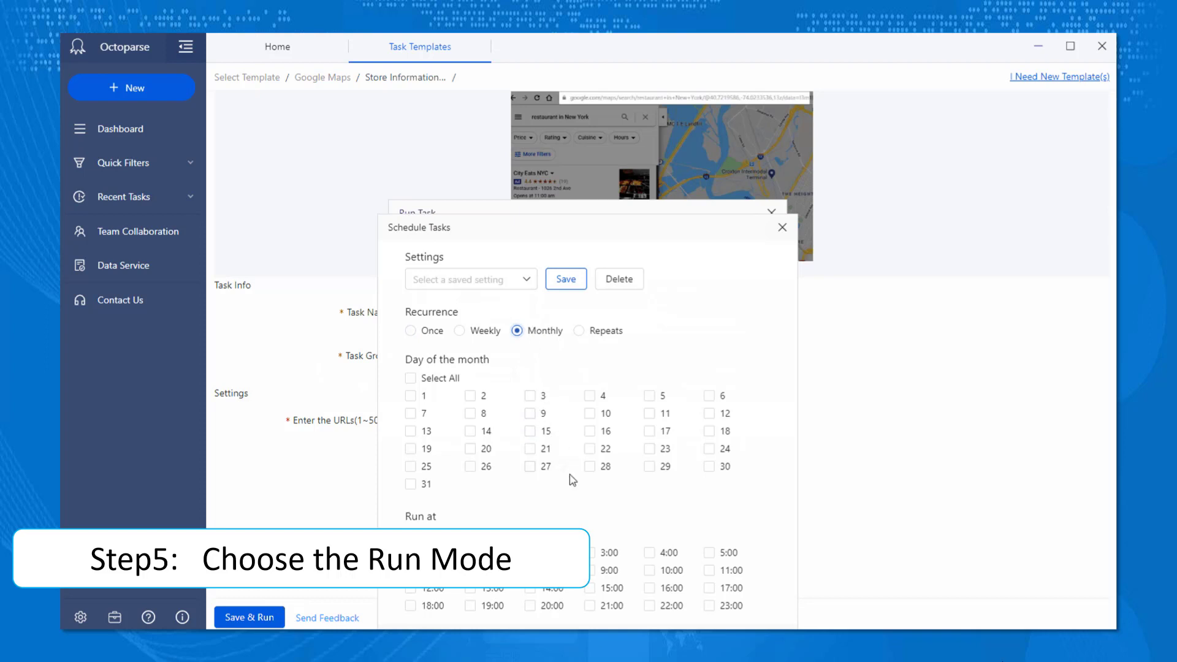
pyautogui.click(419, 331)
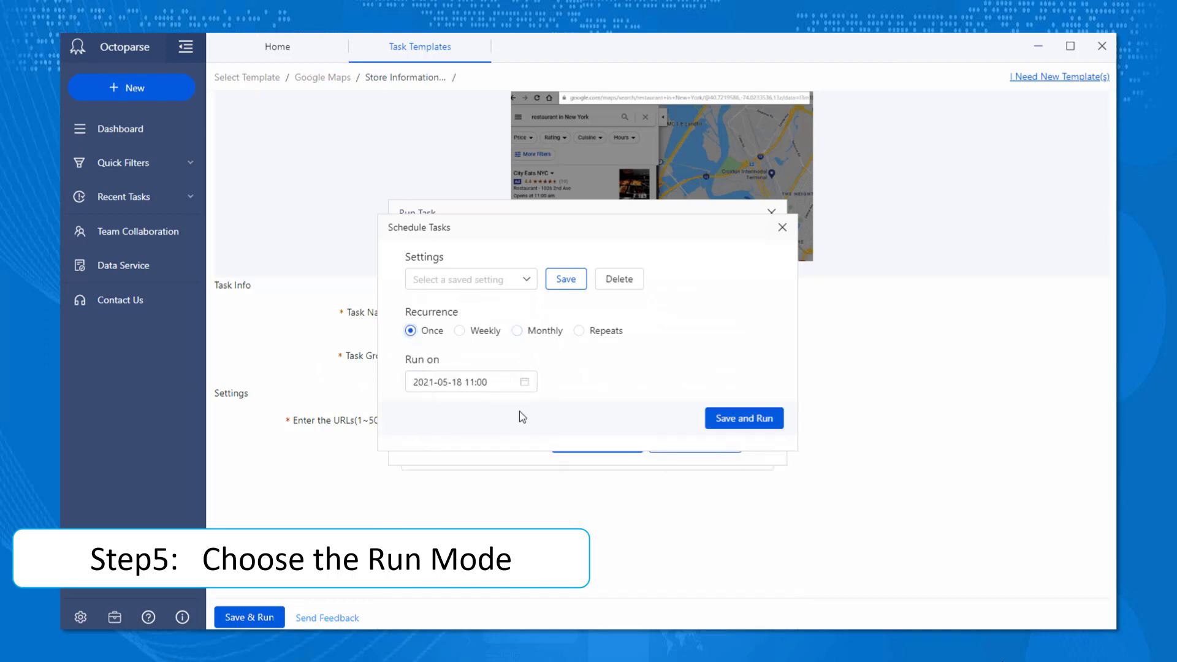
pyautogui.click(771, 419)
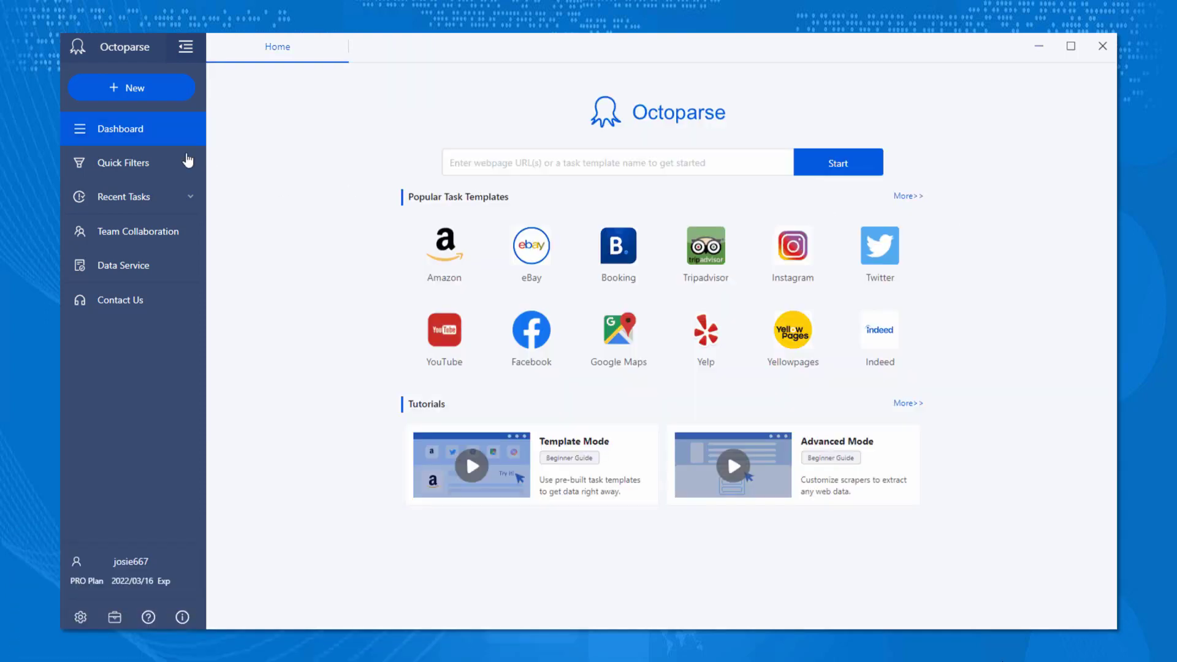
# - From the Dashboard, open the cloud data extracted by the running Store Information task
pyautogui.click(140, 131)
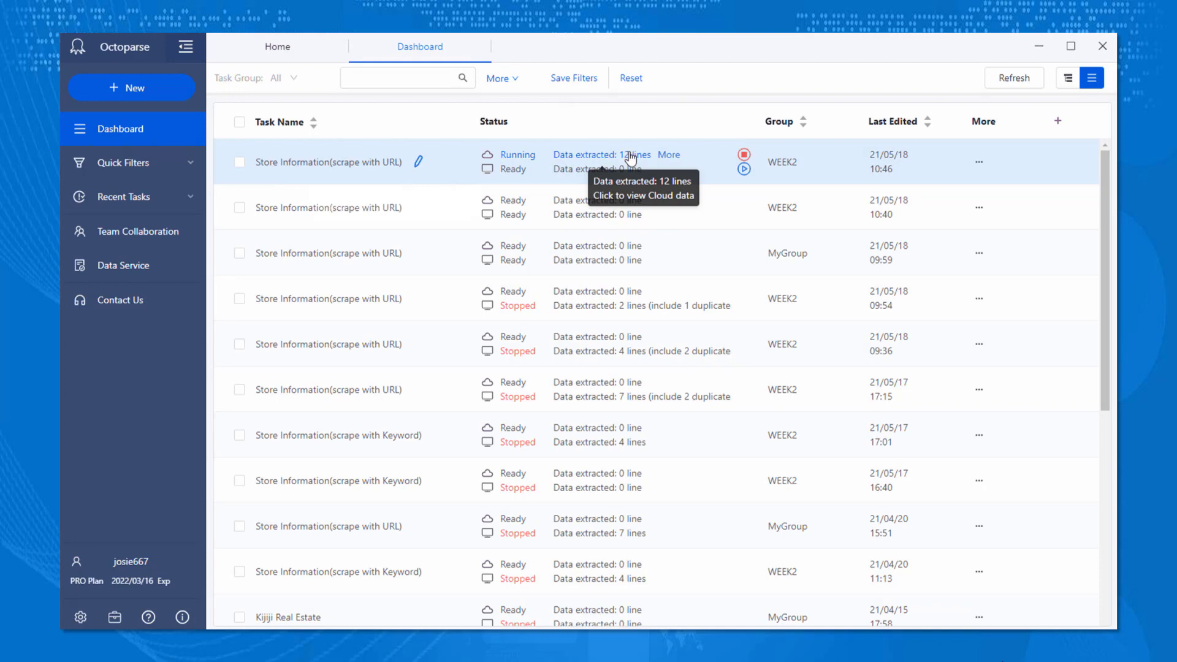
pyautogui.click(631, 157)
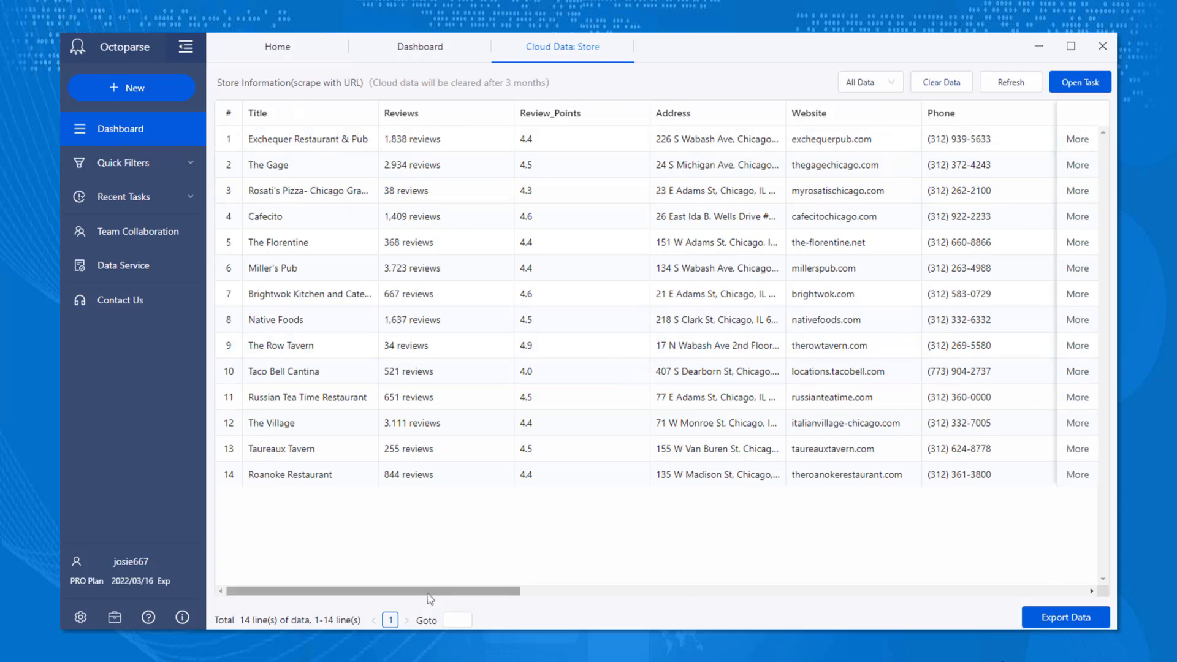
# - Export all 36 extracted Chicago restaurant rows to an Excel (xlsx) file
pyautogui.moveTo(432, 590); pyautogui.dragTo(656, 609)
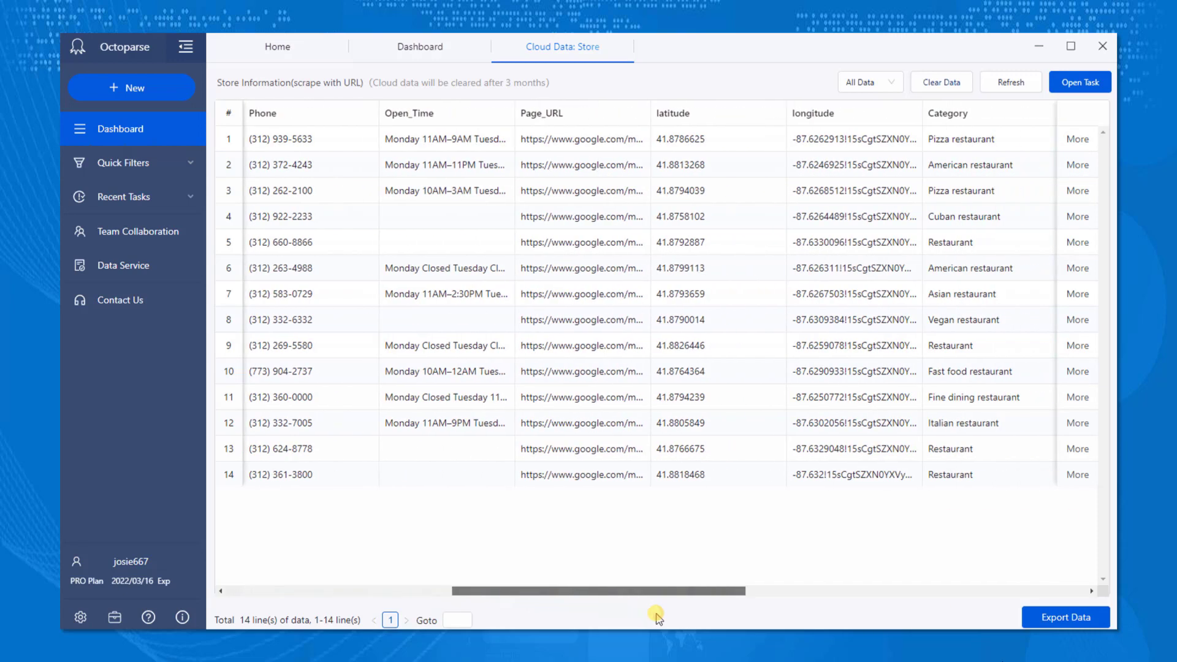
pyautogui.scroll(-5, 978, 407)
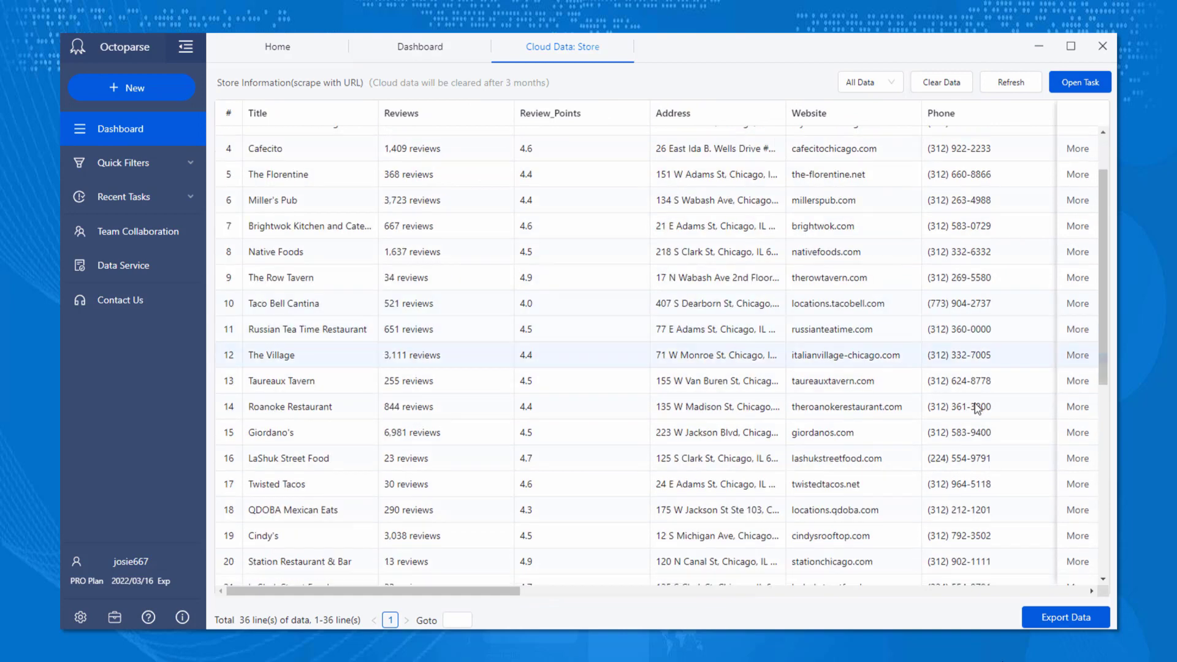
pyautogui.scroll(-4, 975, 429)
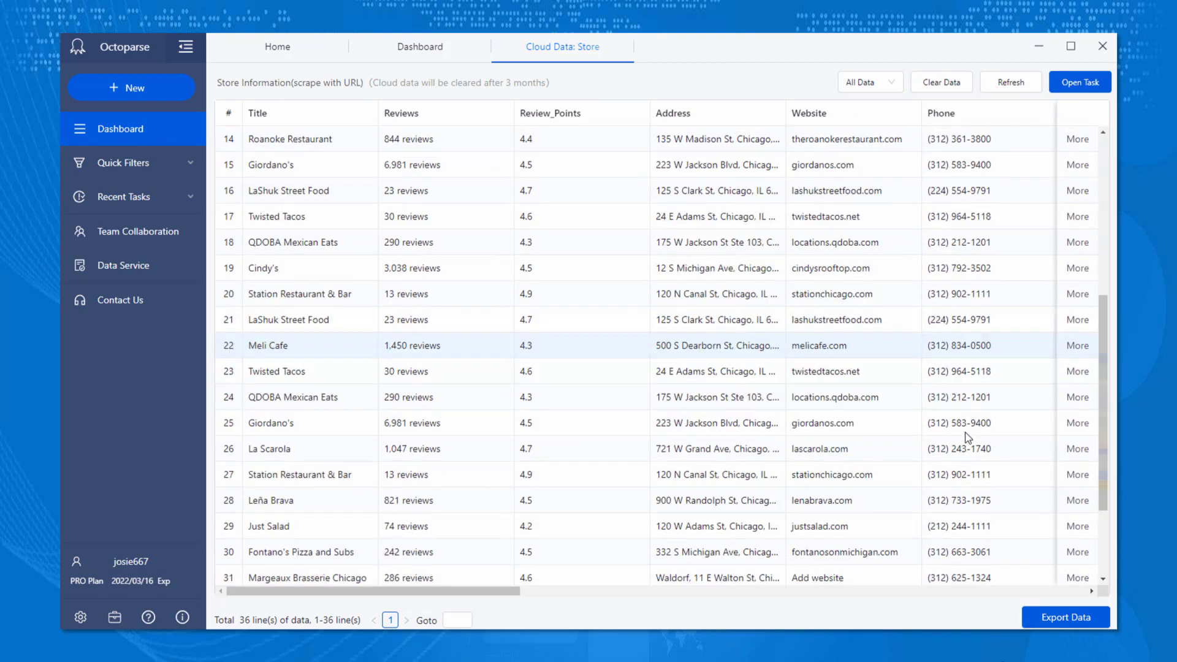
pyautogui.click(1067, 618)
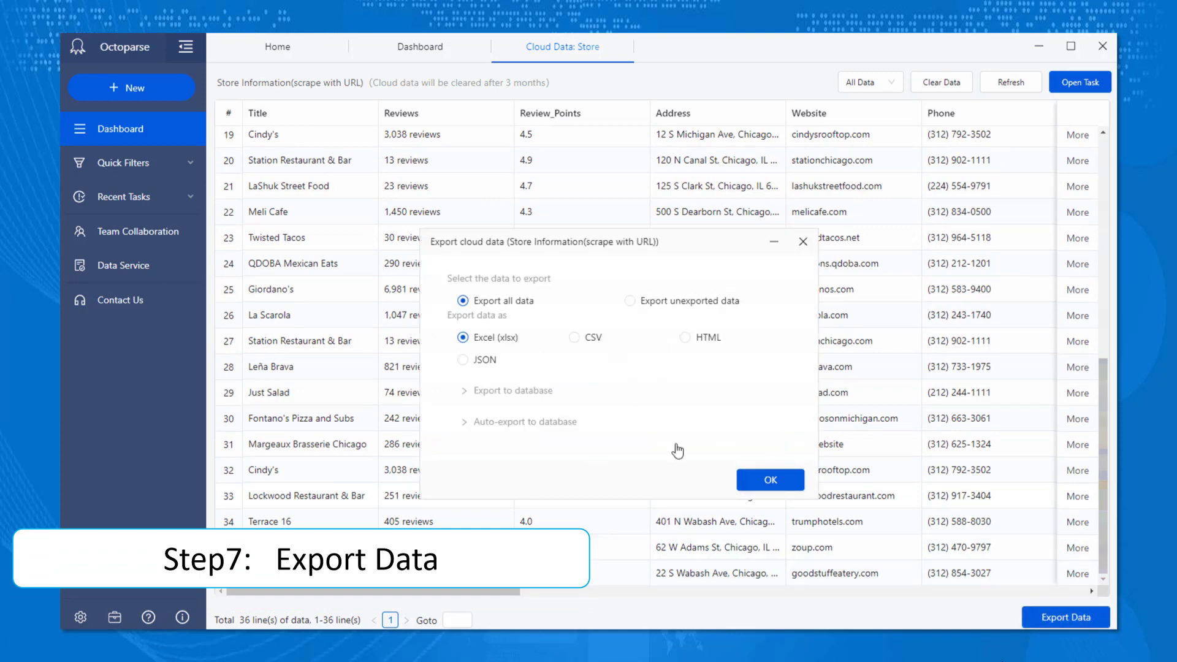
pyautogui.click(765, 479)
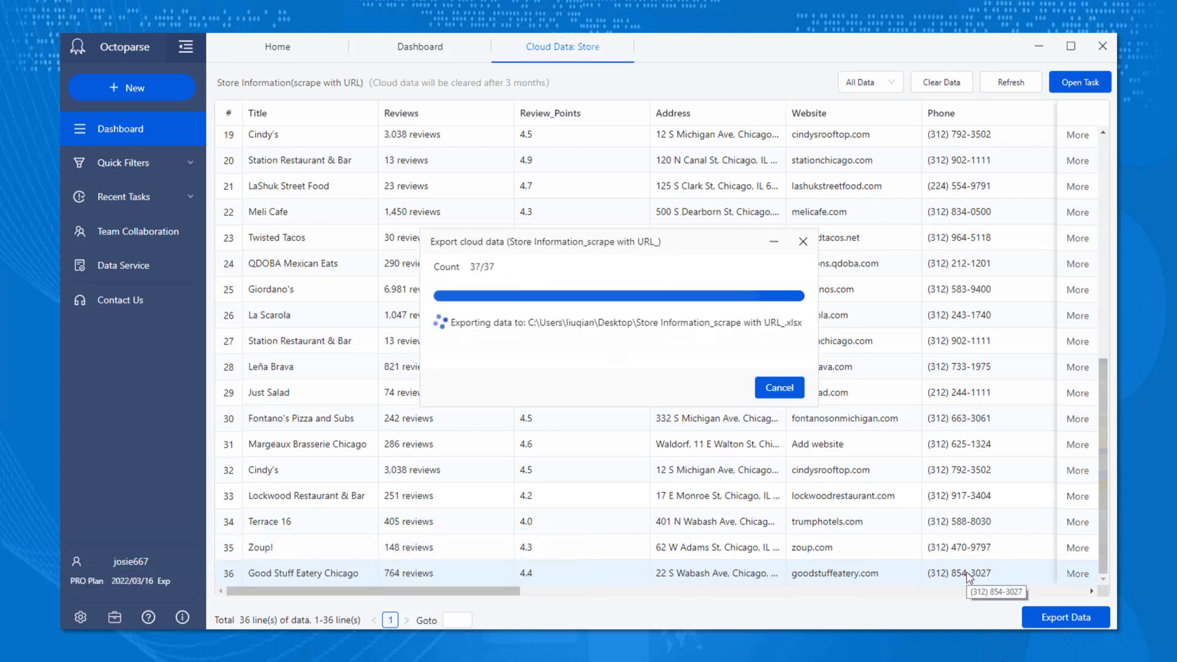
pyautogui.click(749, 387)
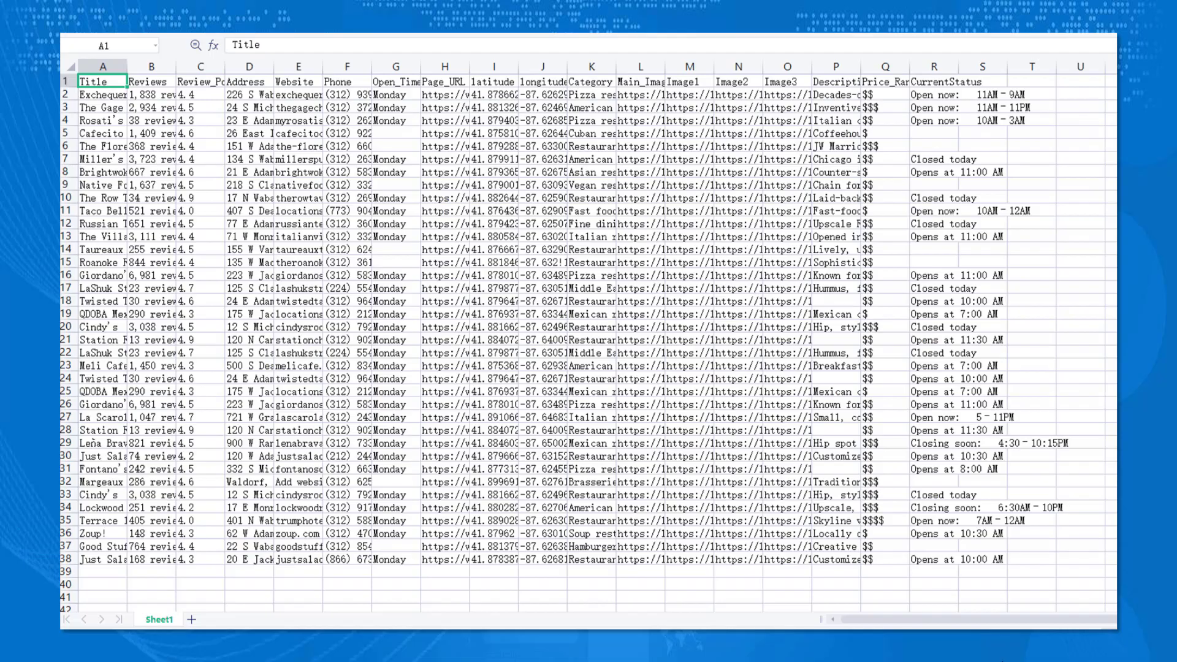